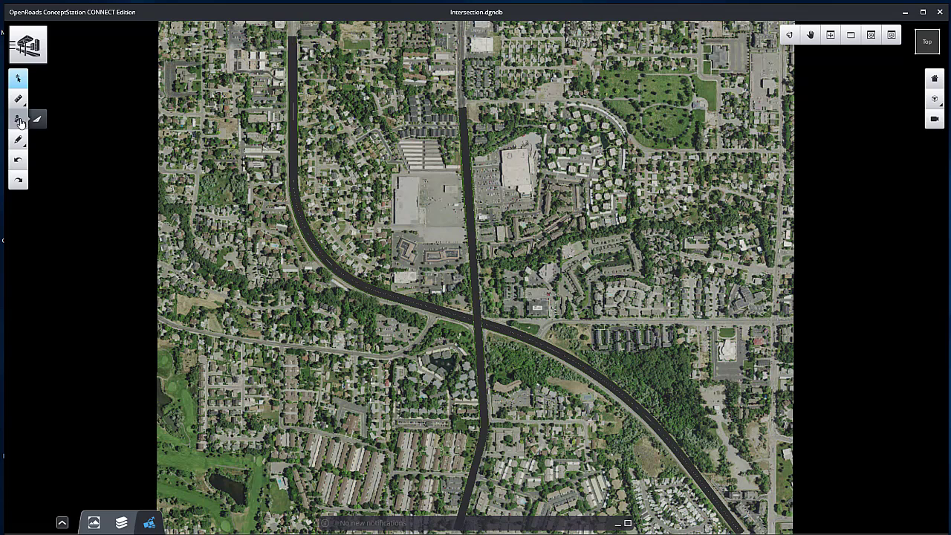
Step: Start placing a bridge and choose the Bridge Median Barrier + Barrier (6 lanes) template
left_click(20, 119)
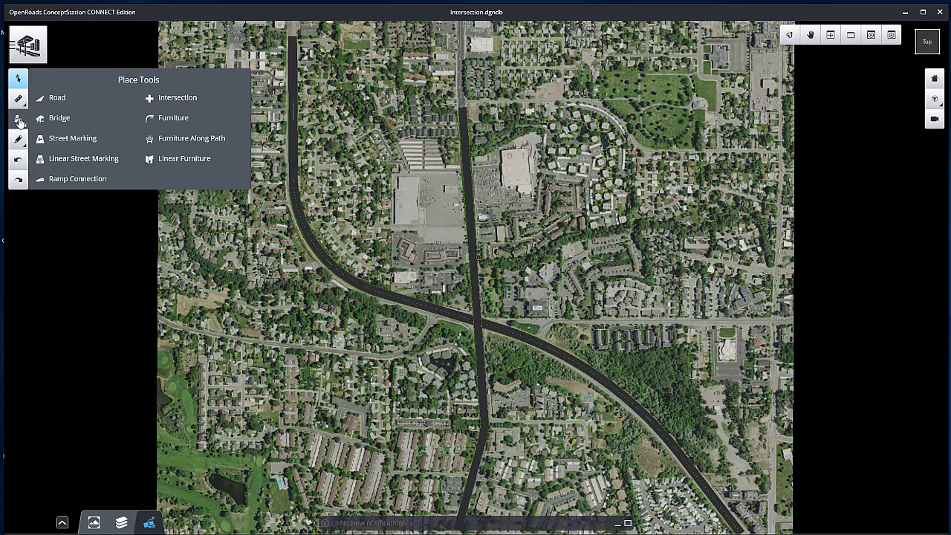
left_click(83, 121)
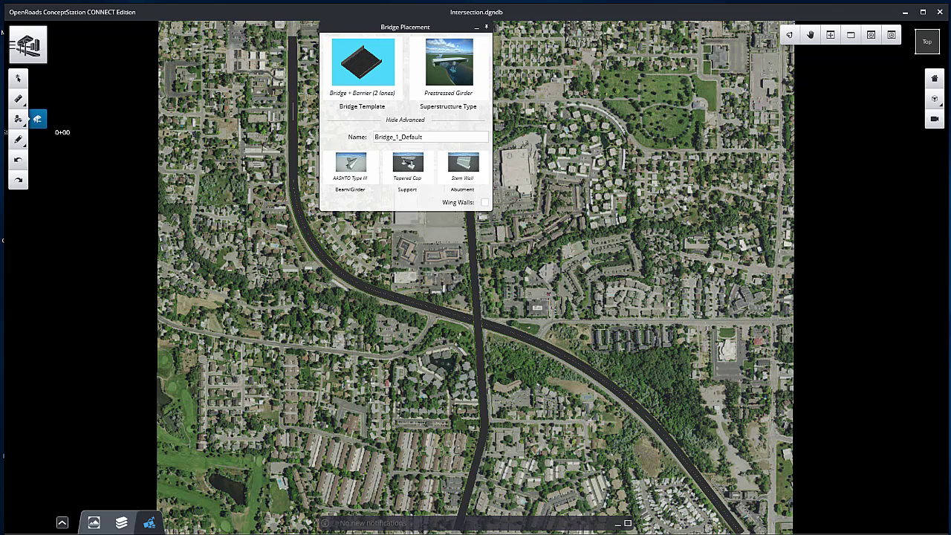
left_click(359, 72)
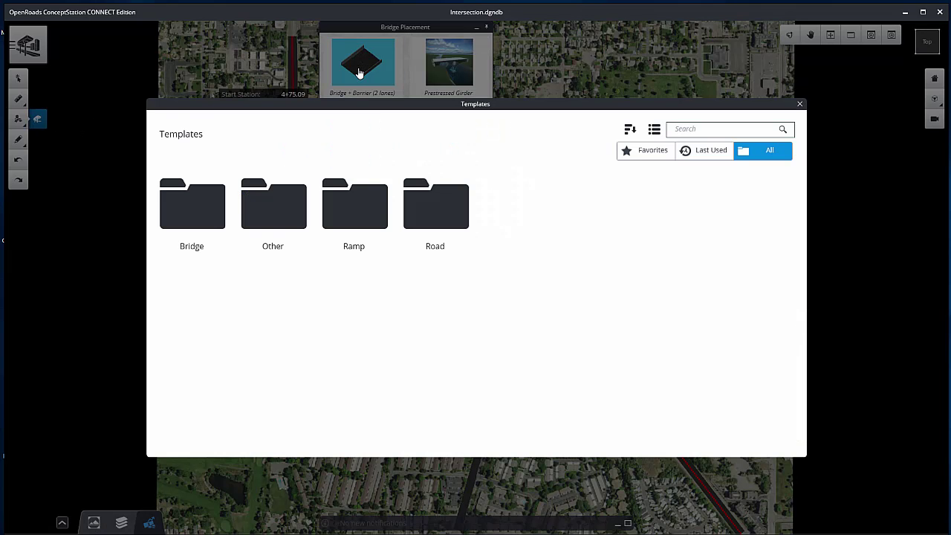
left_click(187, 206)
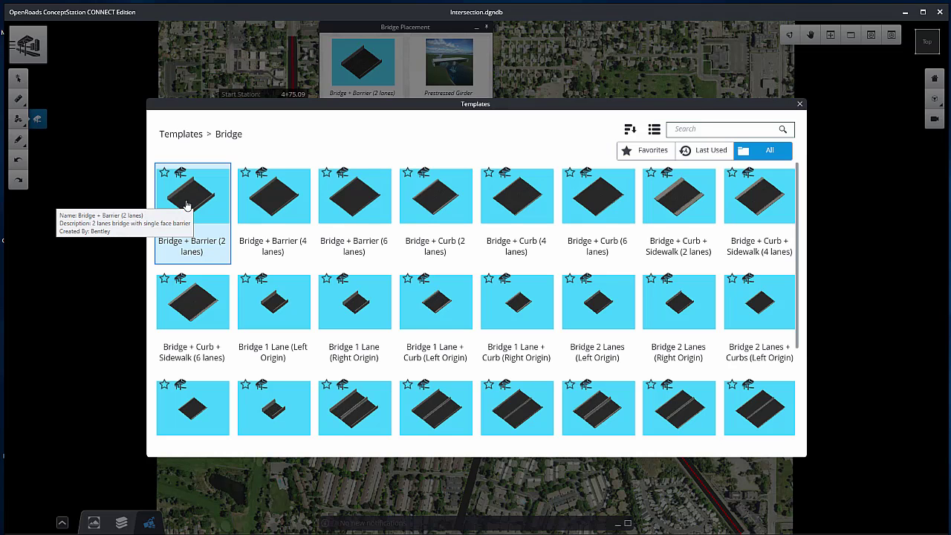
left_click(699, 129)
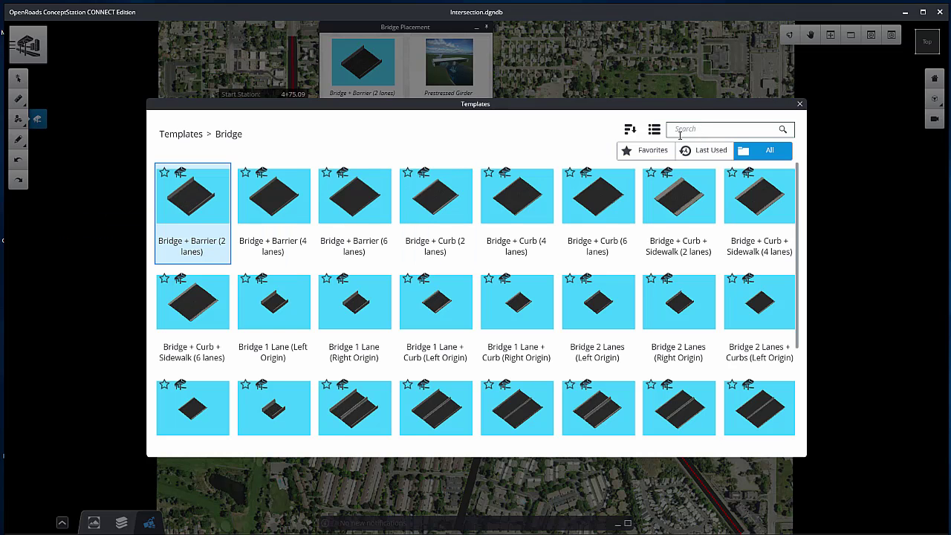
type("6")
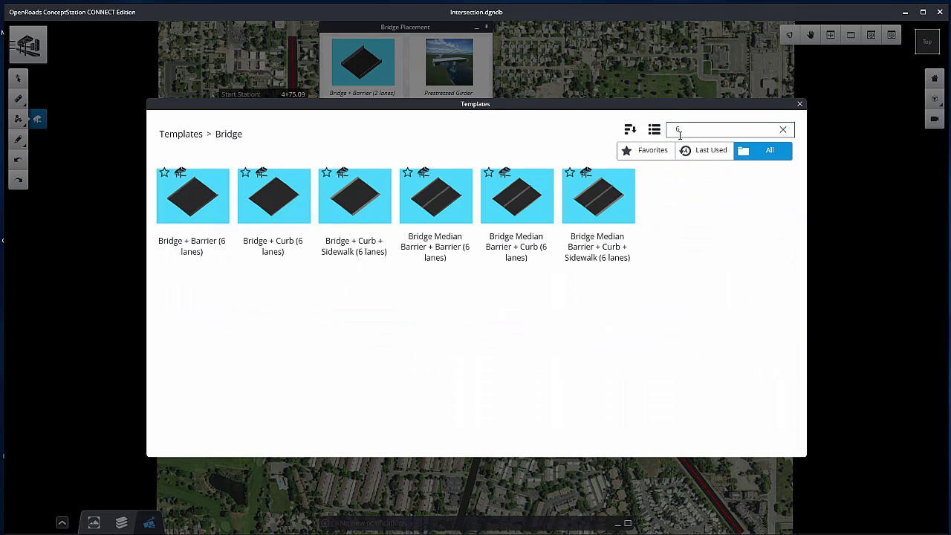
left_click(438, 213)
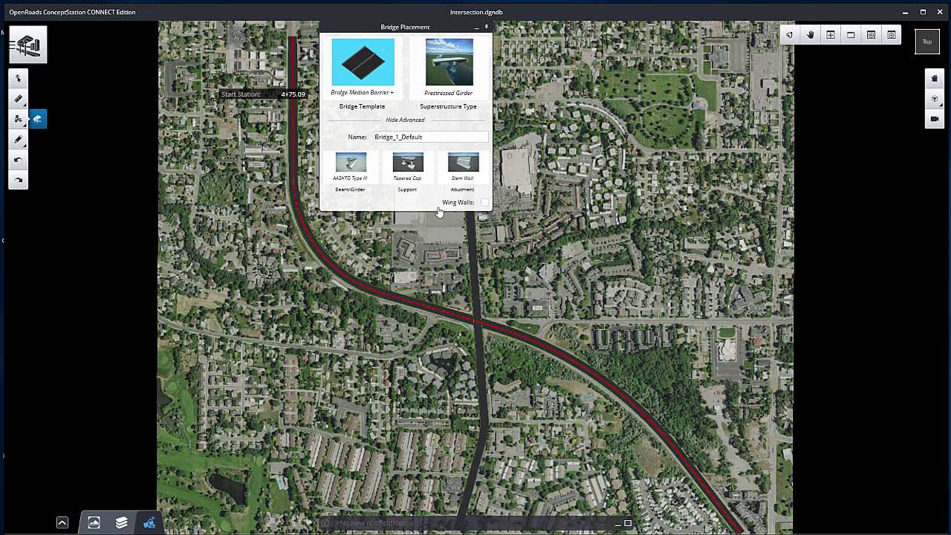
Step: Set the superstructure type to Prestressed Girder and the beam to the AASHTO Type IV (AASHTO-IV) I-girder
left_click(458, 68)
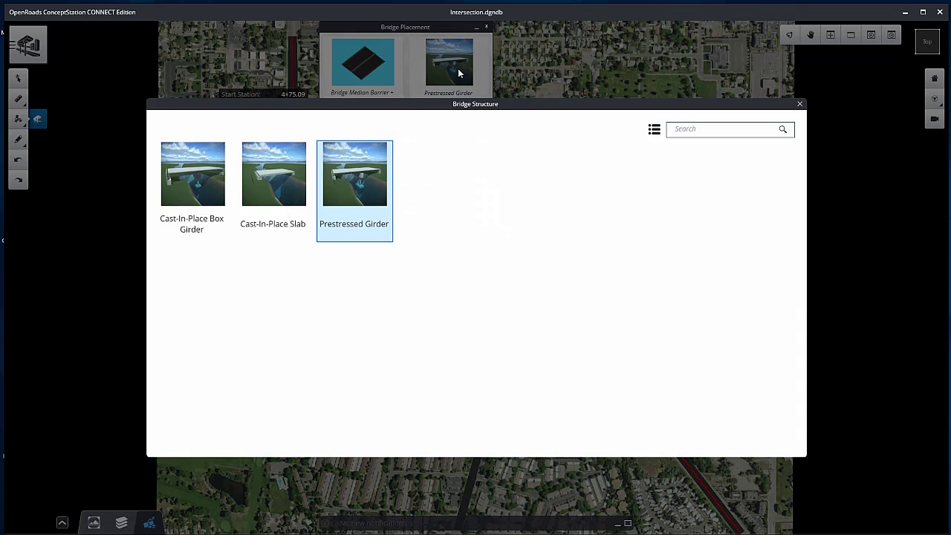
left_click(362, 182)
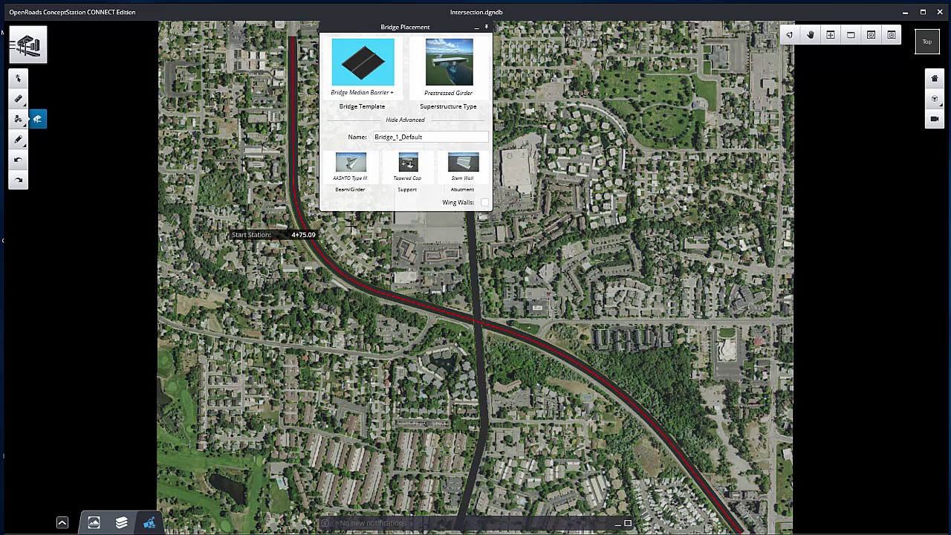
left_click(350, 165)
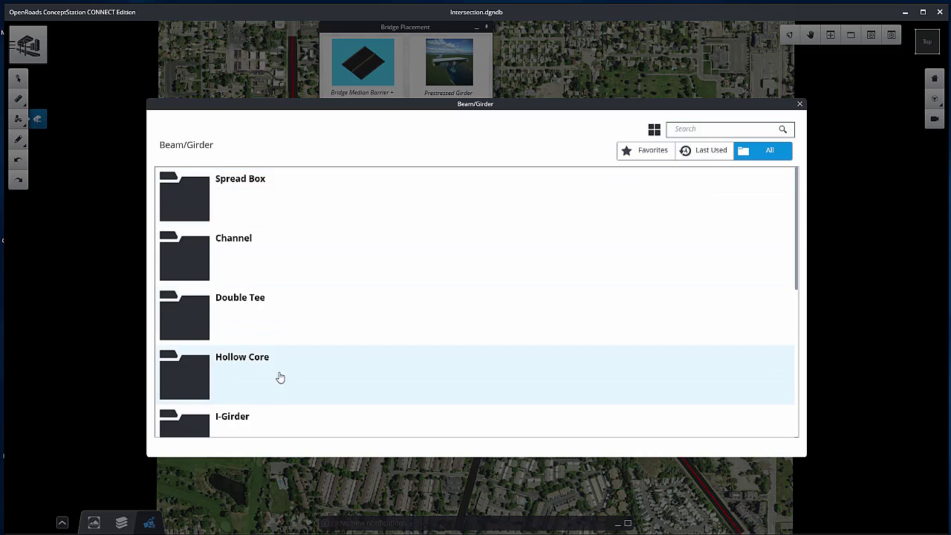
left_click(240, 423)
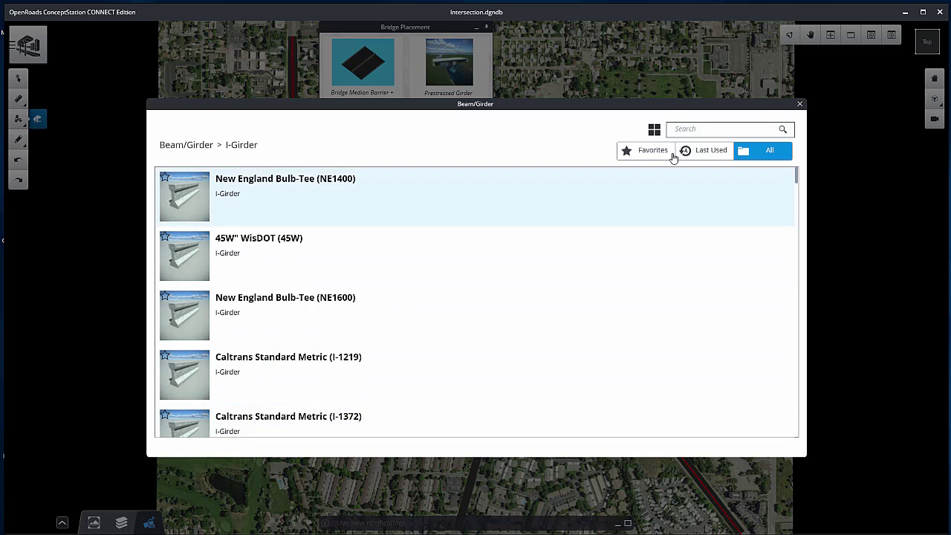
left_click(698, 127)
type("AASH")
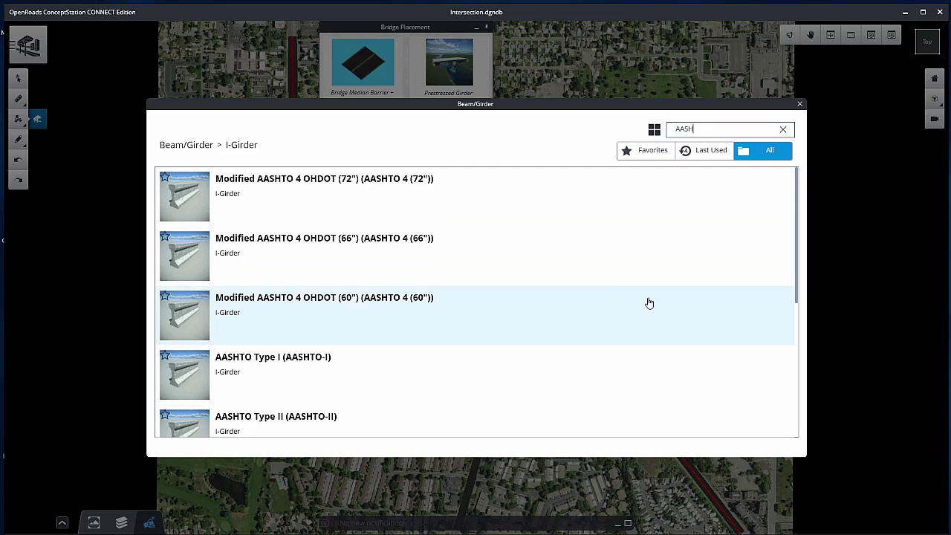
scroll(639, 303, "down", 3)
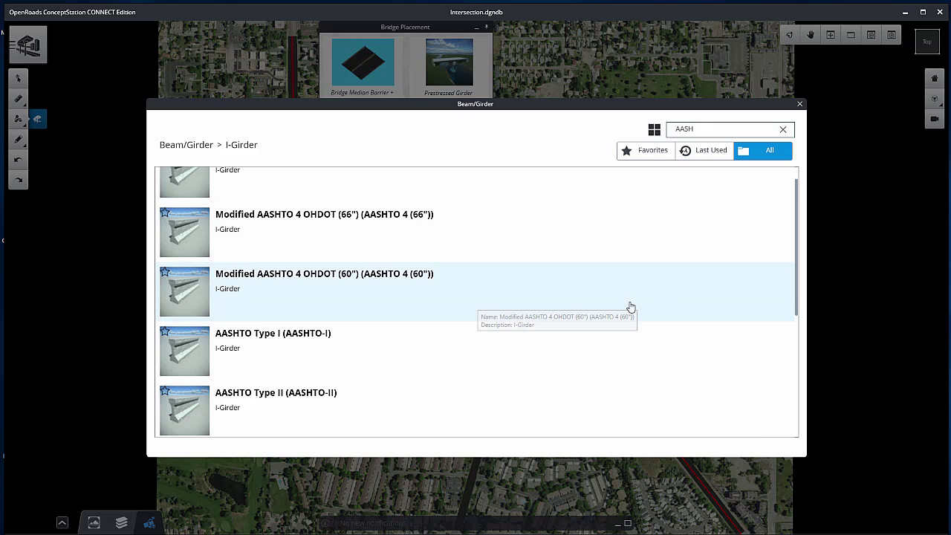
scroll(630, 306, "down", 2)
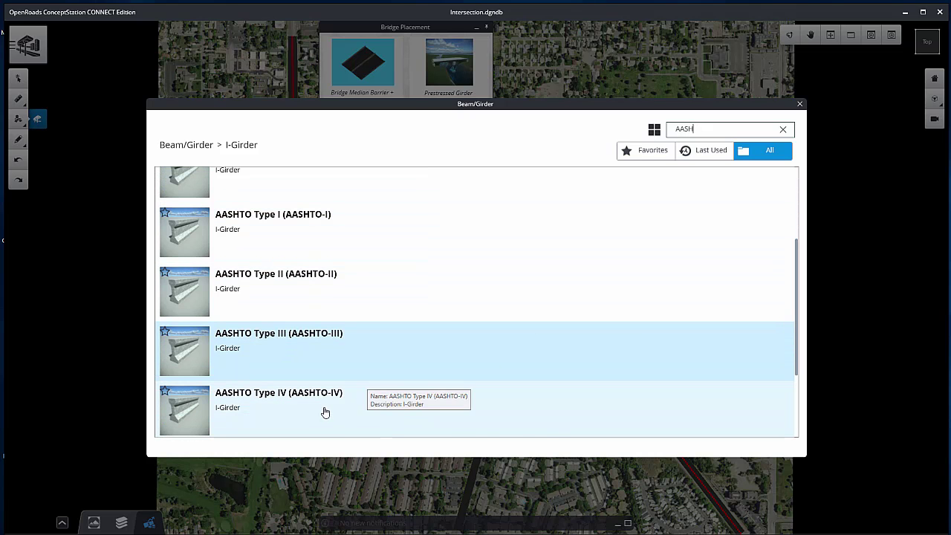
left_click(317, 410)
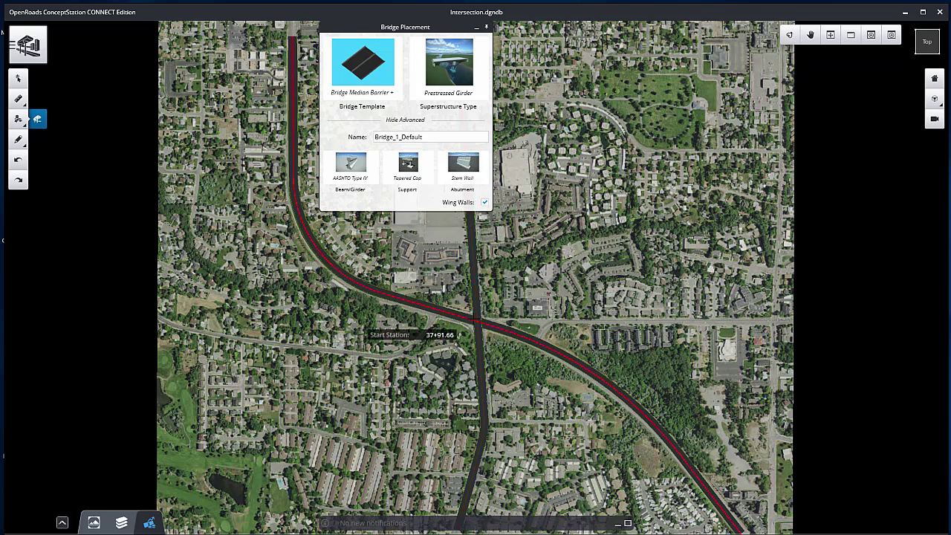
Step: Place the bridge along the curved freeway across the north-south road, from about station 36+44 to 41+38, about 494 ft long
scroll(476, 326, "up", 3)
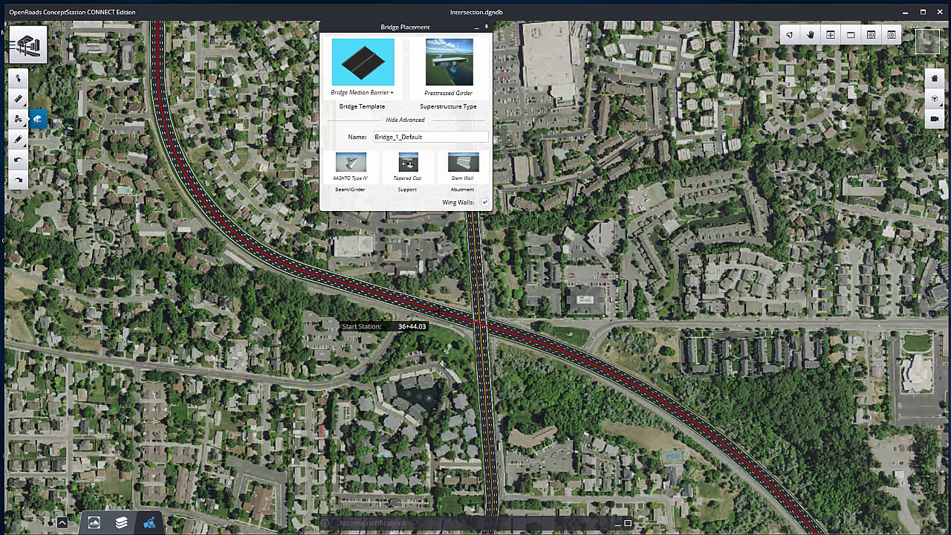
left_click(436, 311)
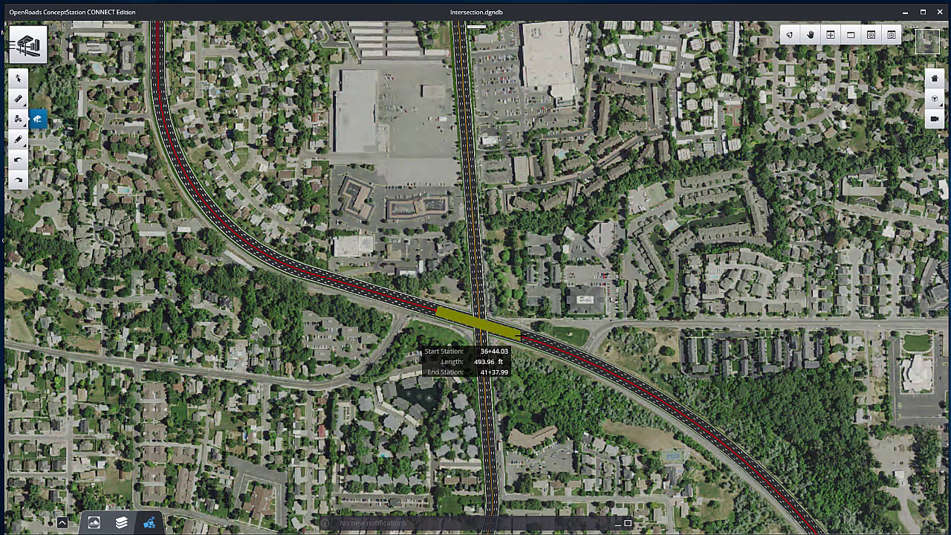
left_click(520, 335)
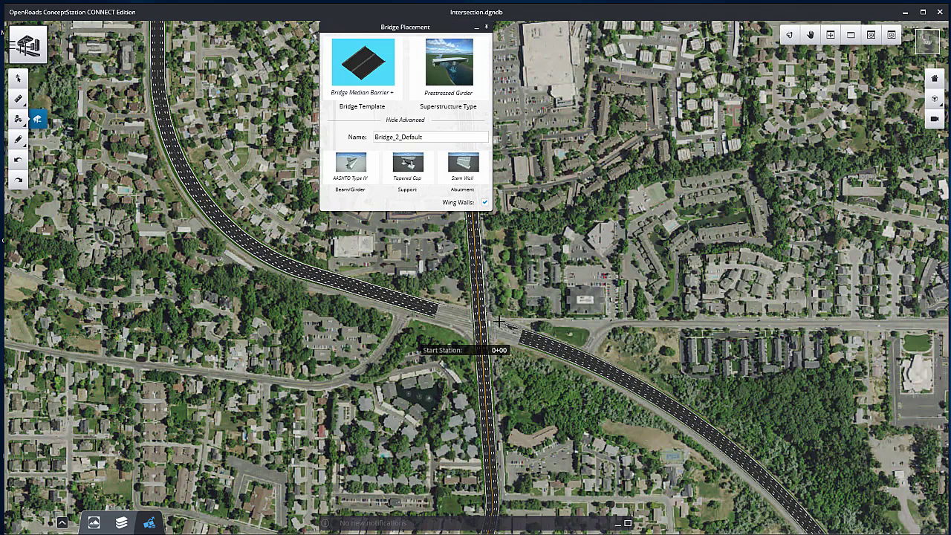
key("Escape")
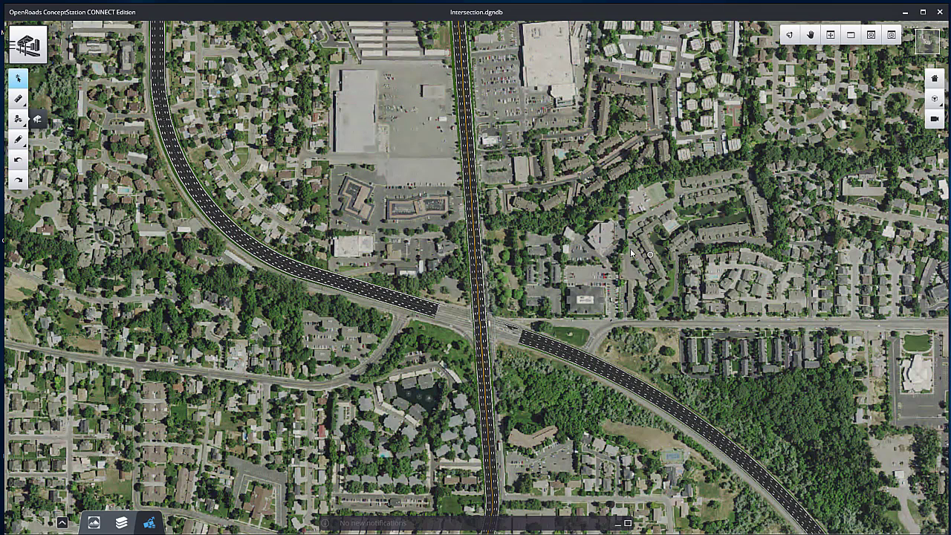
Step: In the north-south road's profile, move the low-point PVI to about station 23+50 and lengthen the crest curve to start near station 30+30
left_click(472, 177)
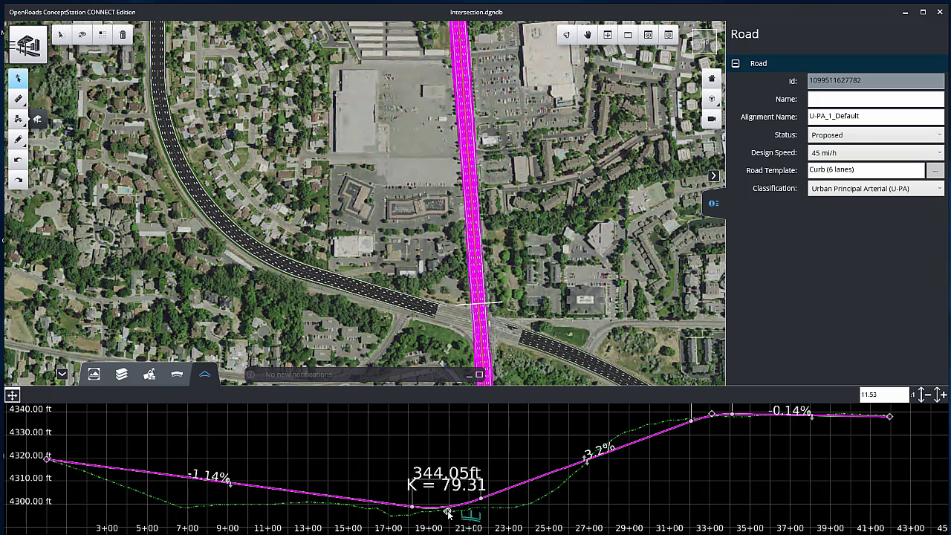
mouse_move(501, 493)
left_mouse_down()
mouse_move(500, 503)
mouse_move(517, 500)
left_mouse_up()
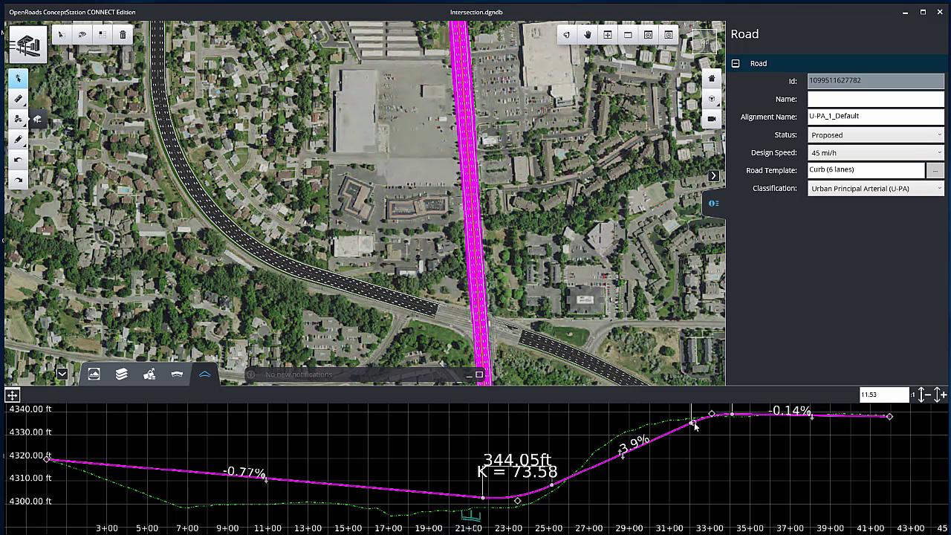
left_click_drag(690, 425, 657, 412)
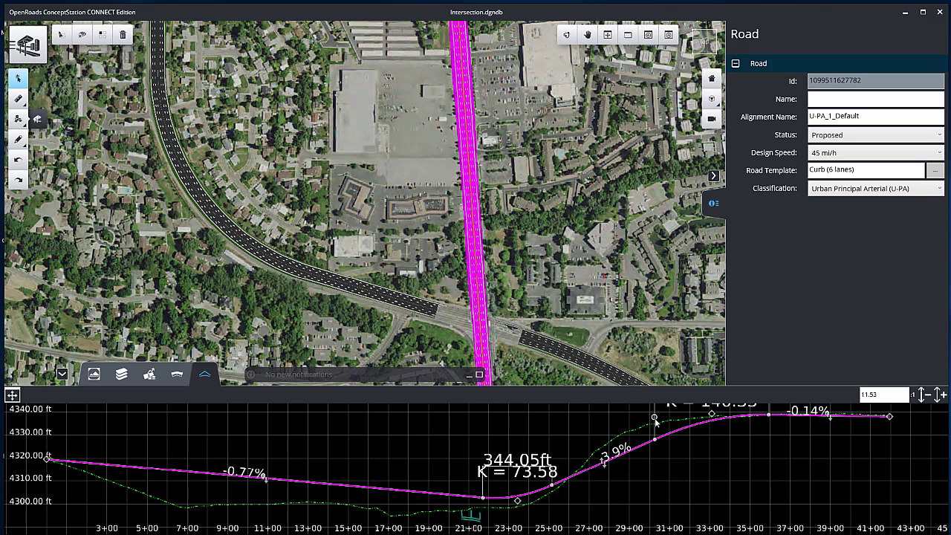
Step: Insert a PVI on the road's initial downgrade near station 12+00, lower it to about station 7+00 at 4300 ft, and close the profile
right_click(283, 482)
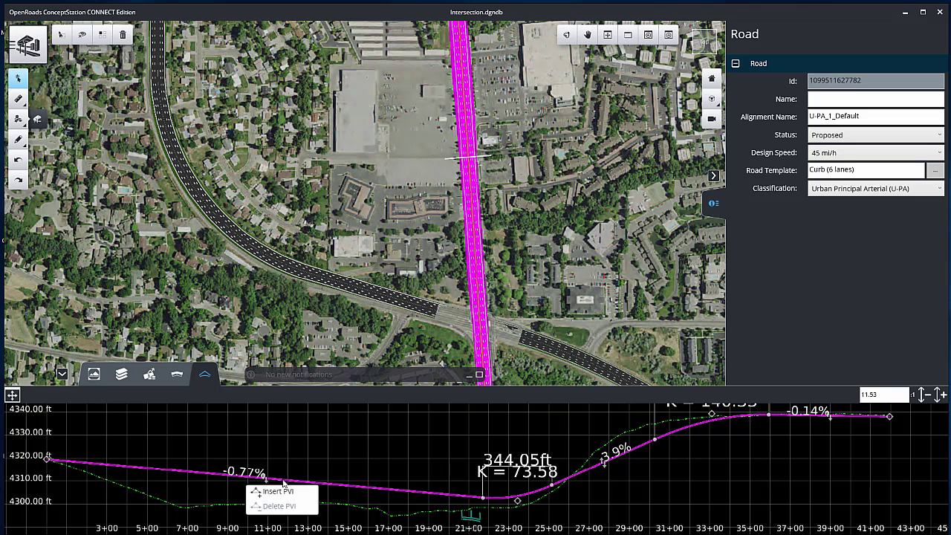
left_click(283, 492)
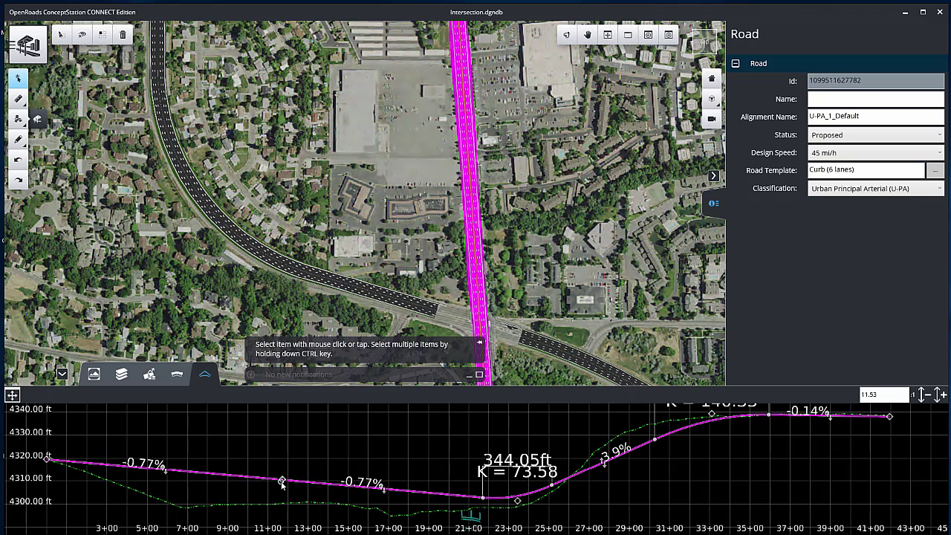
left_click_drag(283, 479, 187, 500)
left_click(62, 373)
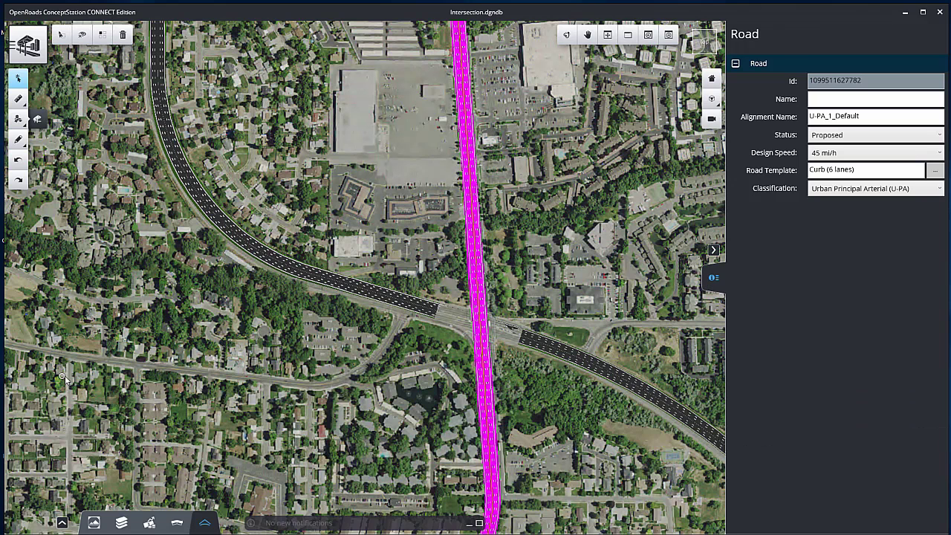
Step: Open the freeway's profile and insert PVIs near stations 33+00, 44+50 and 53+00, before and beyond the bridge
left_click(17, 78)
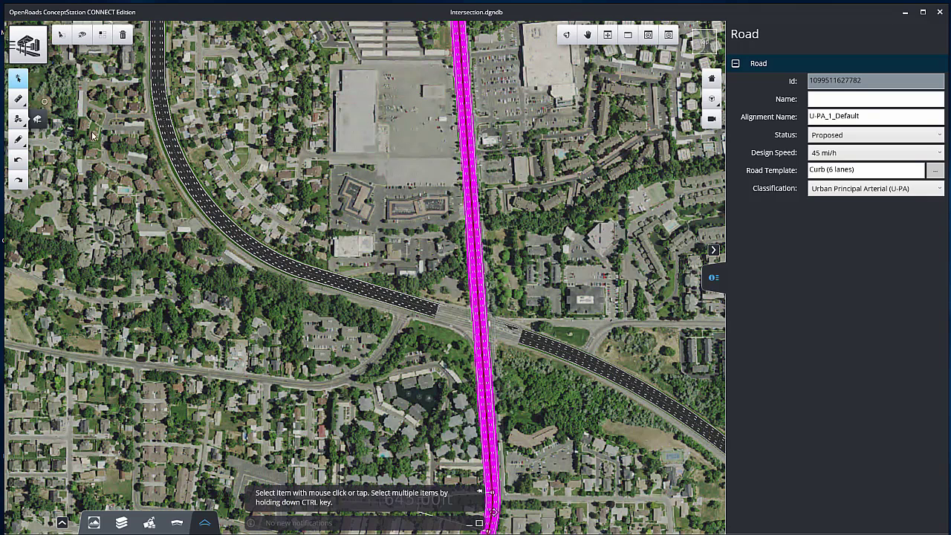
left_click(192, 186)
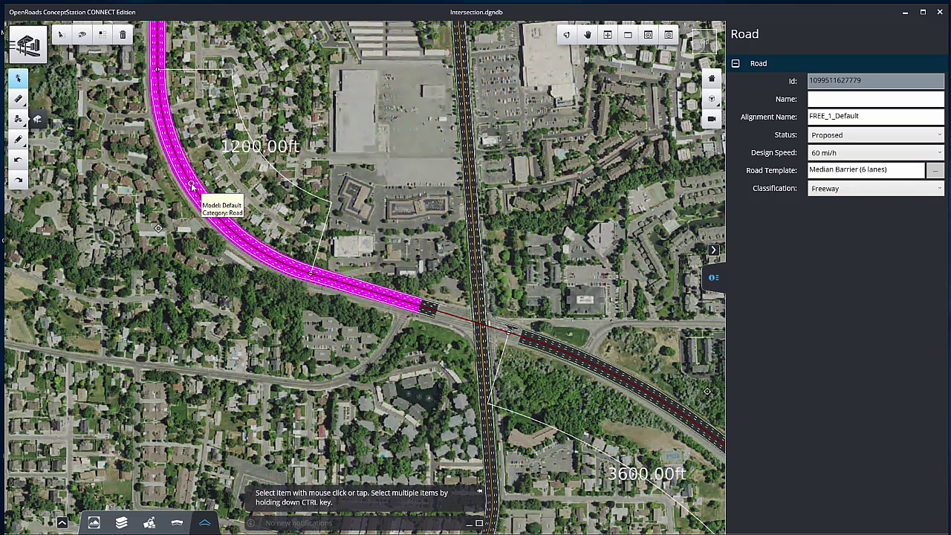
left_click(205, 523)
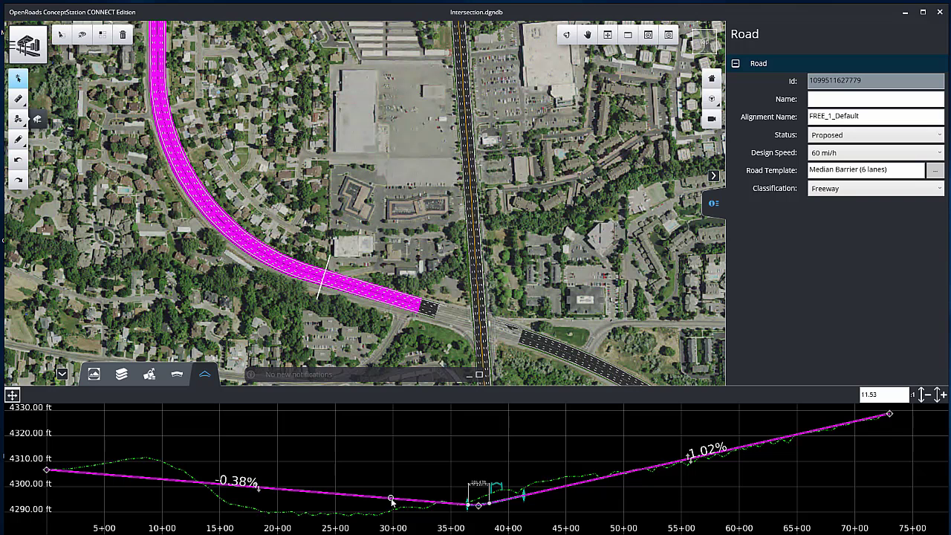
right_click(429, 502)
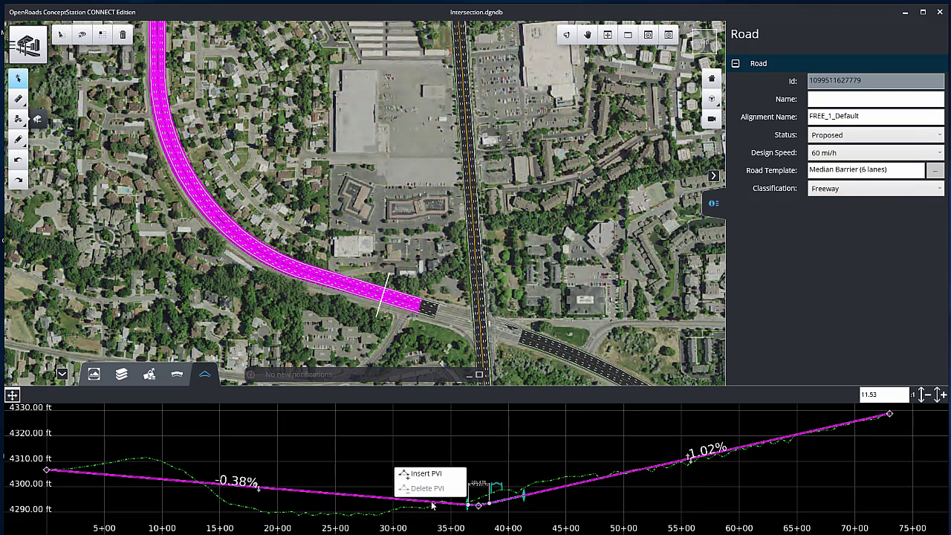
left_click(430, 474)
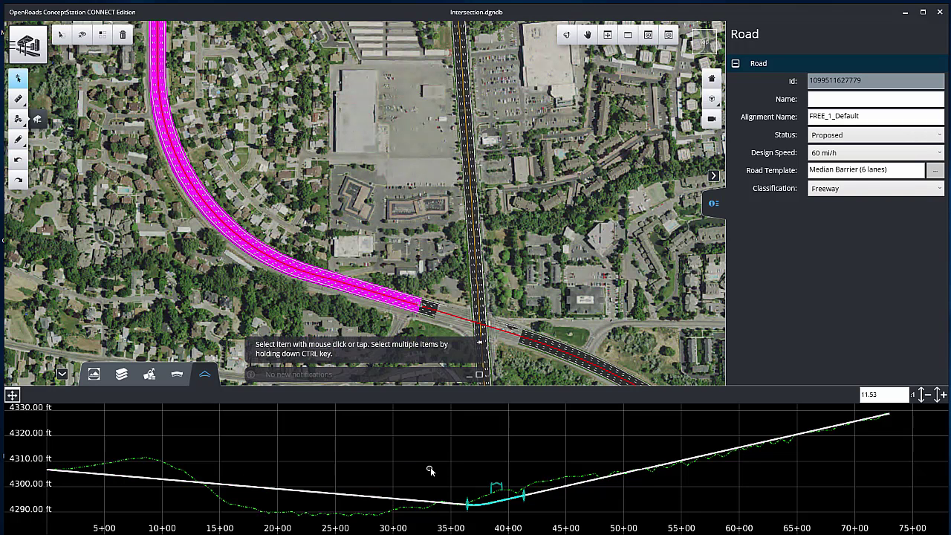
right_click(562, 491)
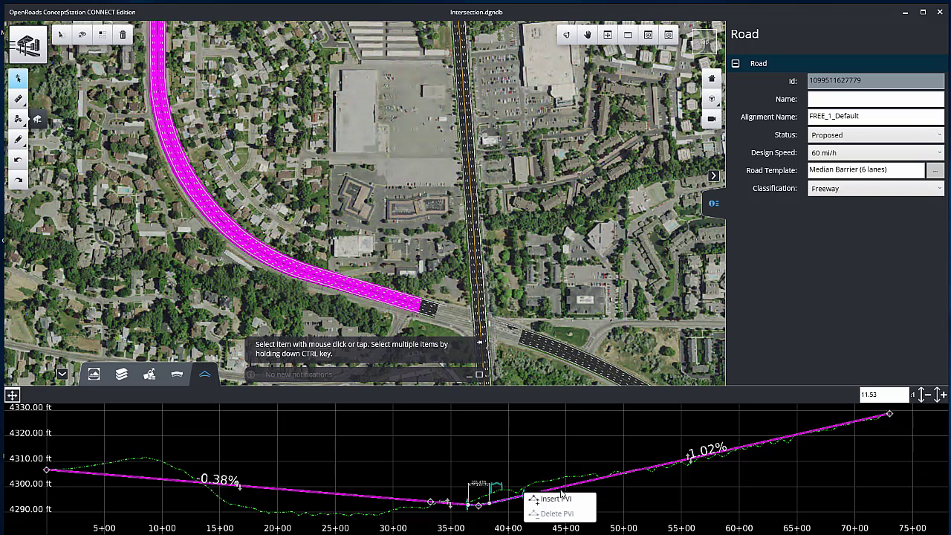
left_click(559, 499)
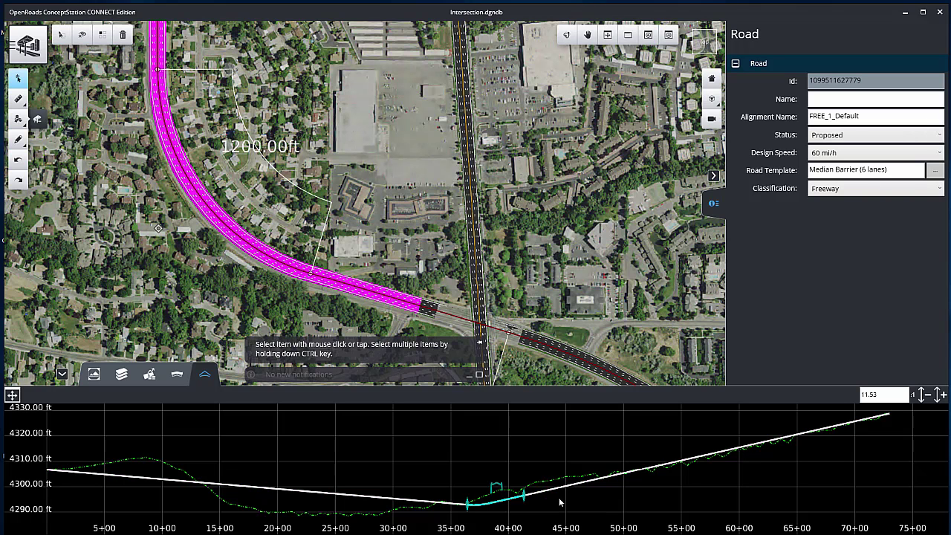
right_click(659, 467)
left_click(653, 478)
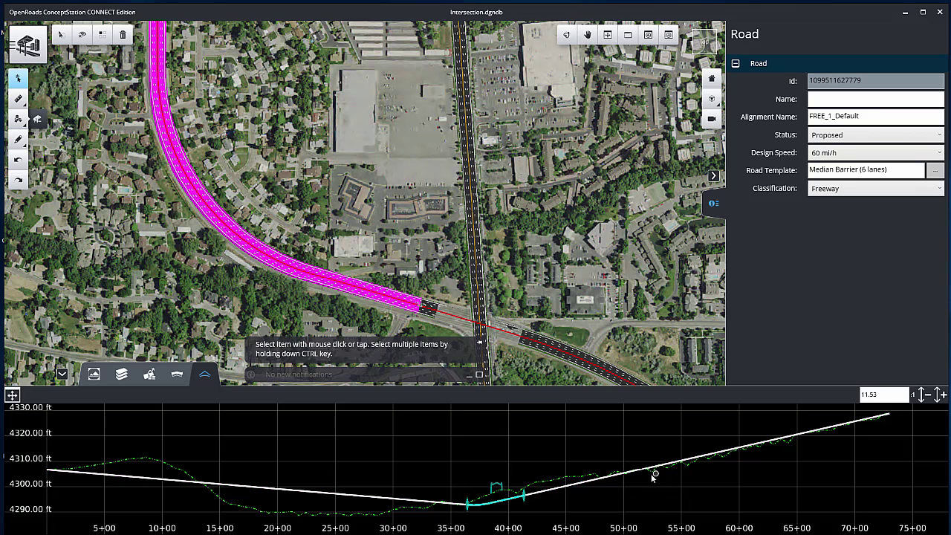
Step: Raise the freeway's 1.02% grade segment at the bridge to about elevation 4311 ft, above the crossing road
left_click(496, 503)
scroll(493, 504, "up", 2)
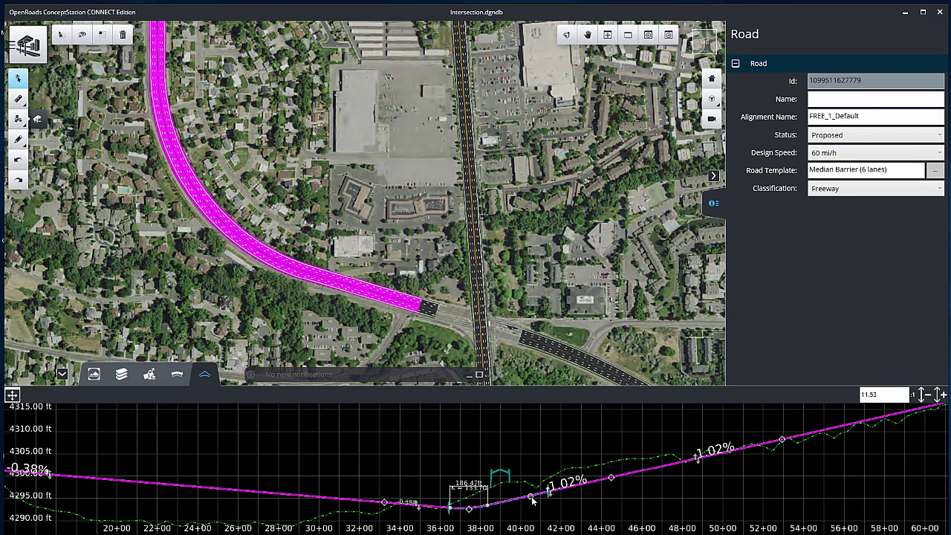
left_click_drag(547, 490, 538, 422)
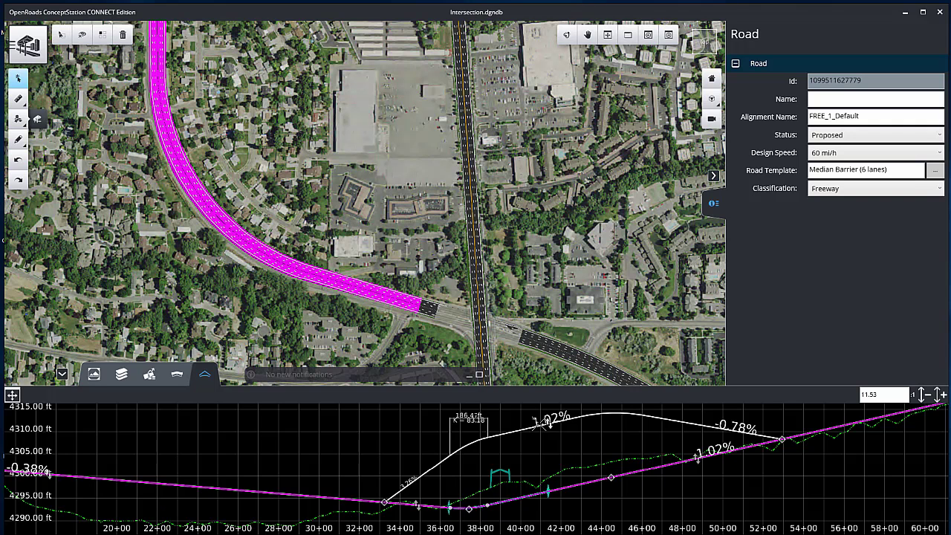
Step: Raise the freeway's grade across the bridge in its vertical profile to about elevation 4333 ft near station 40+00
left_click_drag(538, 422, 544, 430)
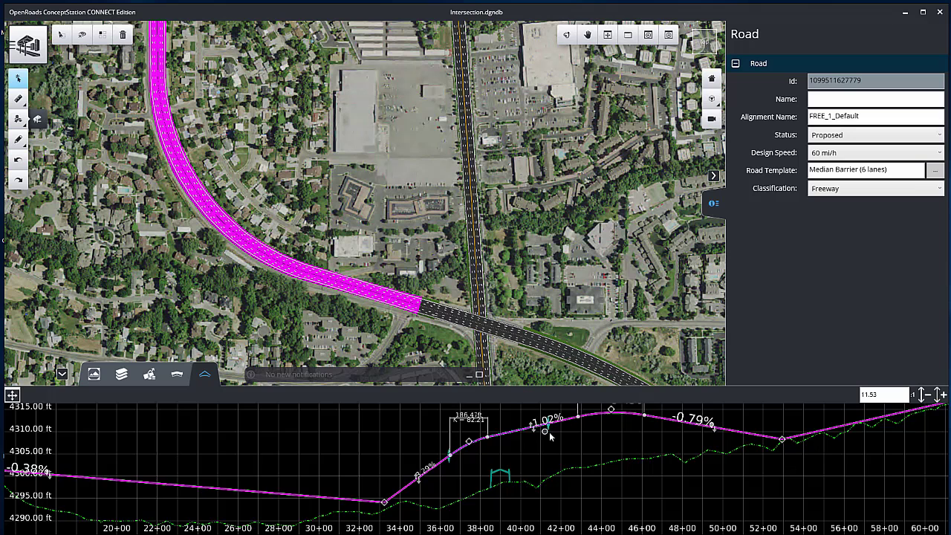
scroll(740, 450, "down", 1)
middle_click_drag(632, 447, 456, 474)
scroll(448, 456, "up", 2)
scroll(449, 455, "up", 2)
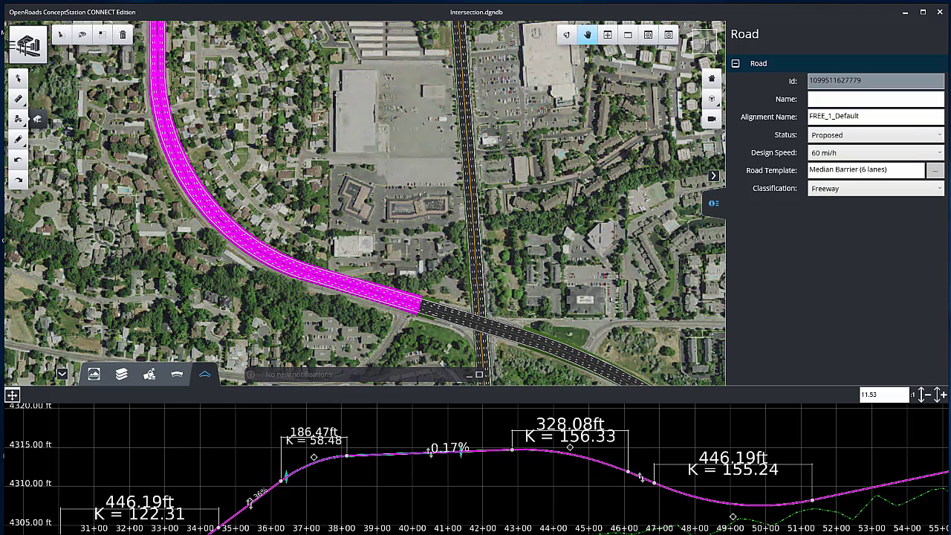
left_click(18, 77)
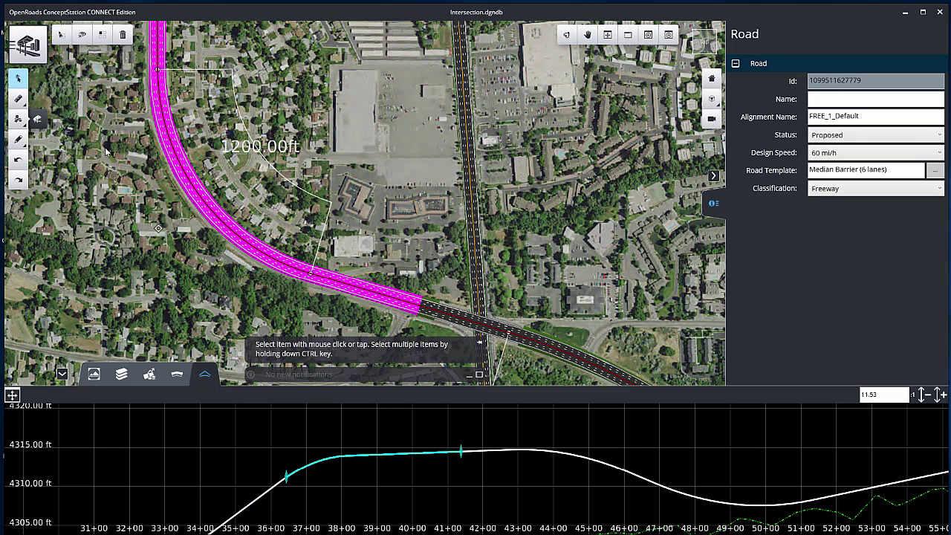
left_click(461, 451)
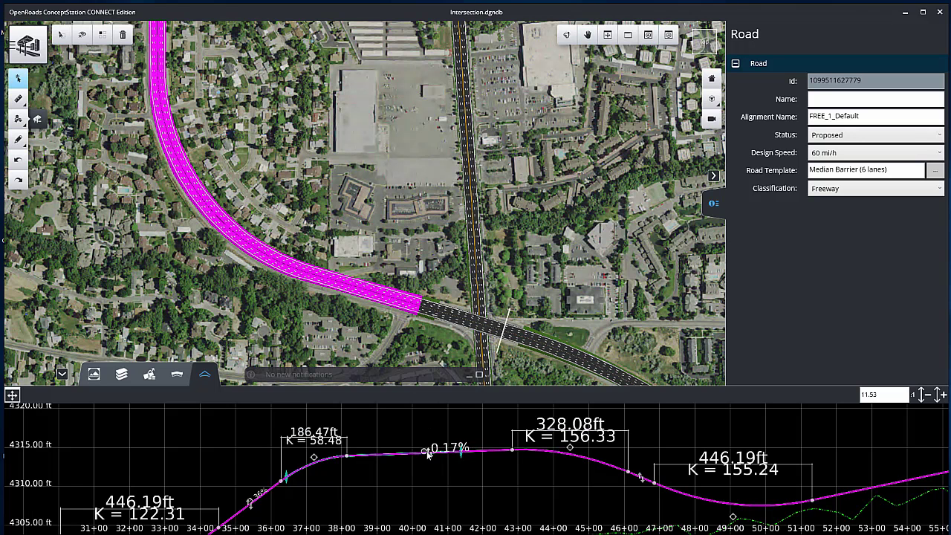
left_click_drag(428, 454, 433, 405)
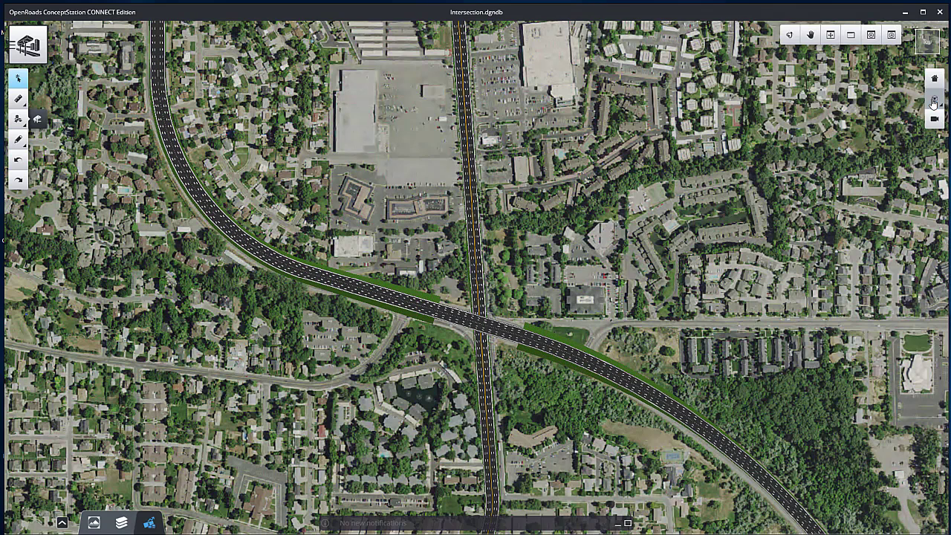
Step: In the isometric view, set the freeway bridge's number of spans to 3 and hide its deck to expose the piers
left_click(934, 99)
left_click(864, 117)
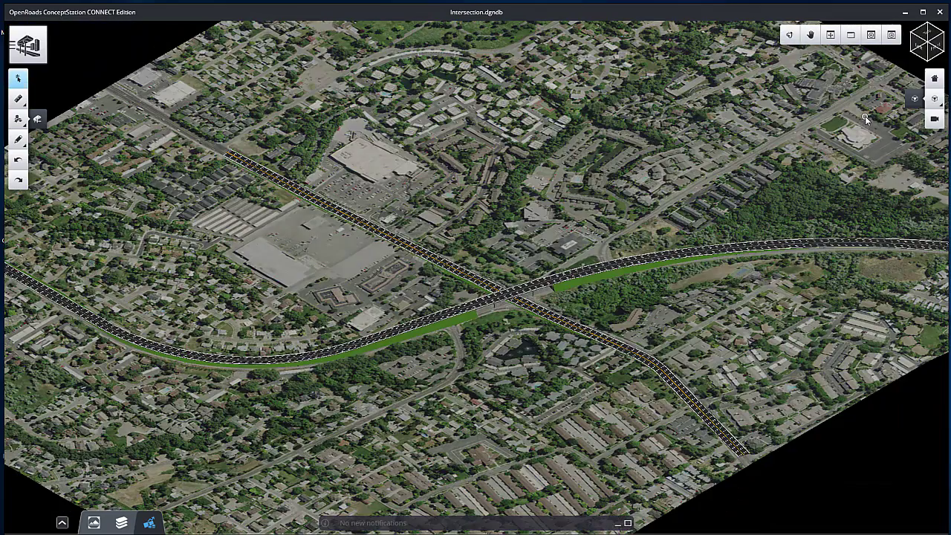
scroll(502, 306, "up", 5)
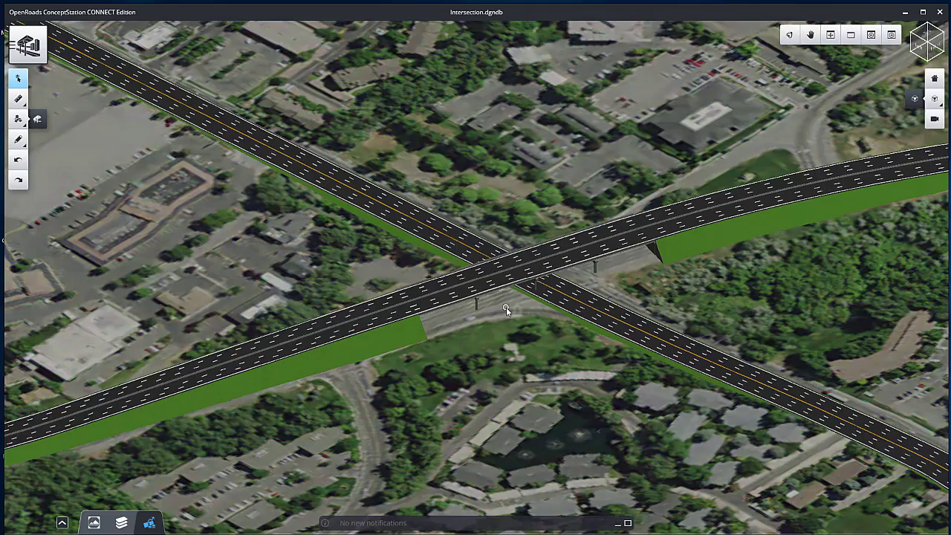
left_click(506, 306)
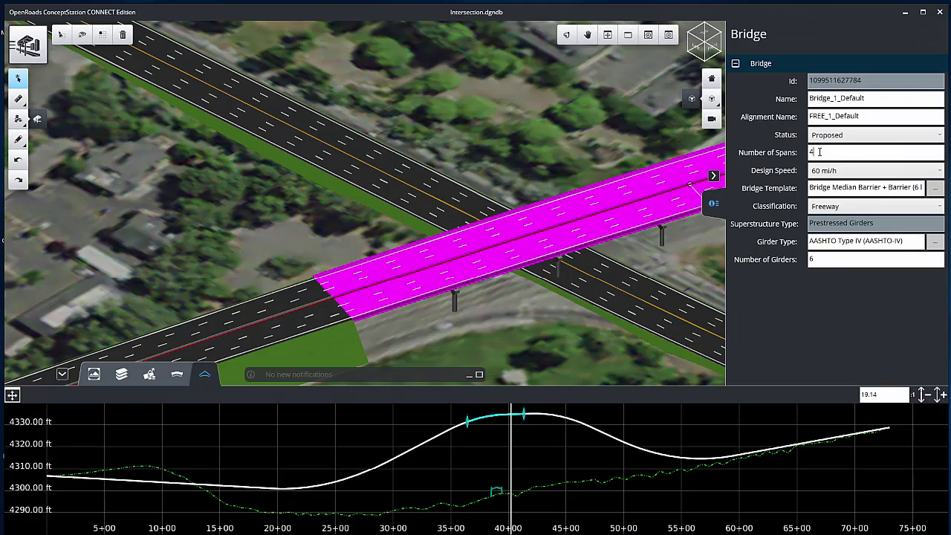
key("Return")
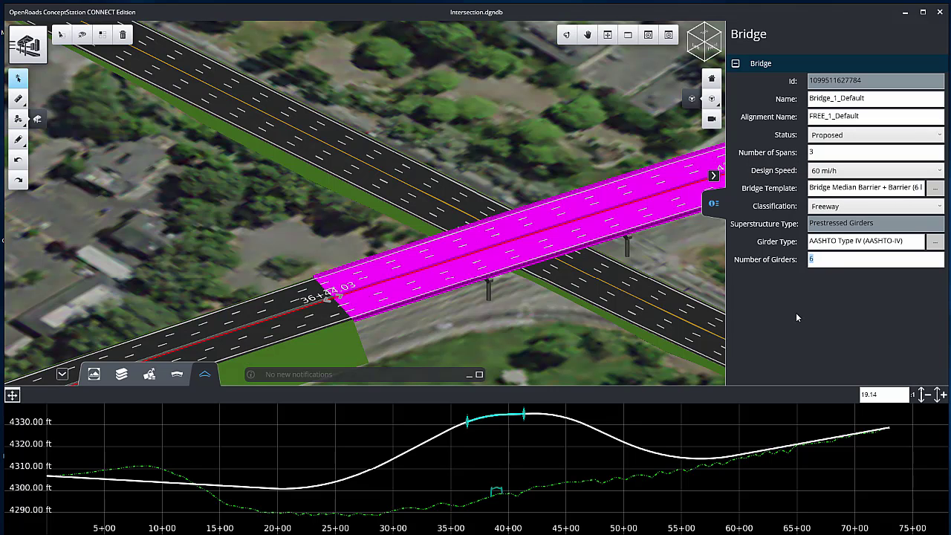
left_click(83, 37)
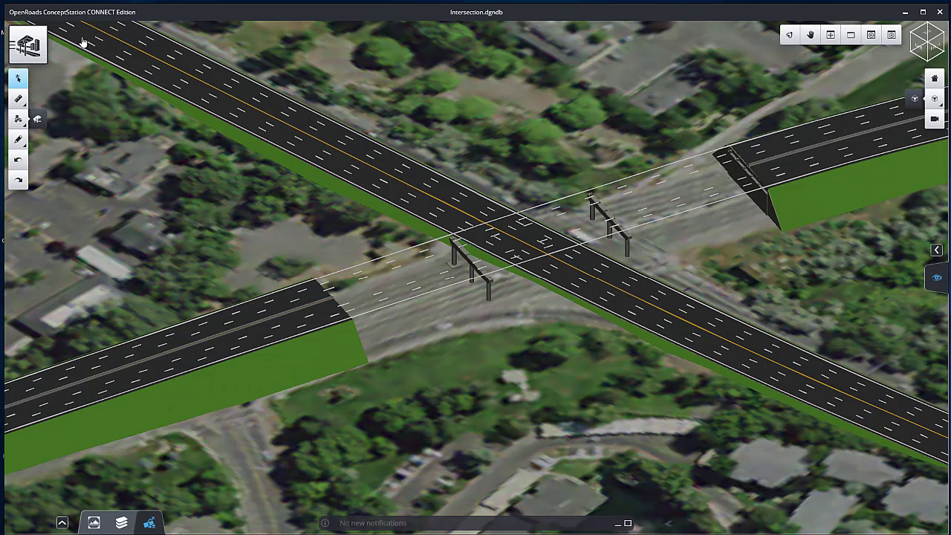
Step: Move the first pier to 106.69 ft along the bridge with a -27.53° skew, and the second to 395.88 ft with -25.03°
left_click(458, 289)
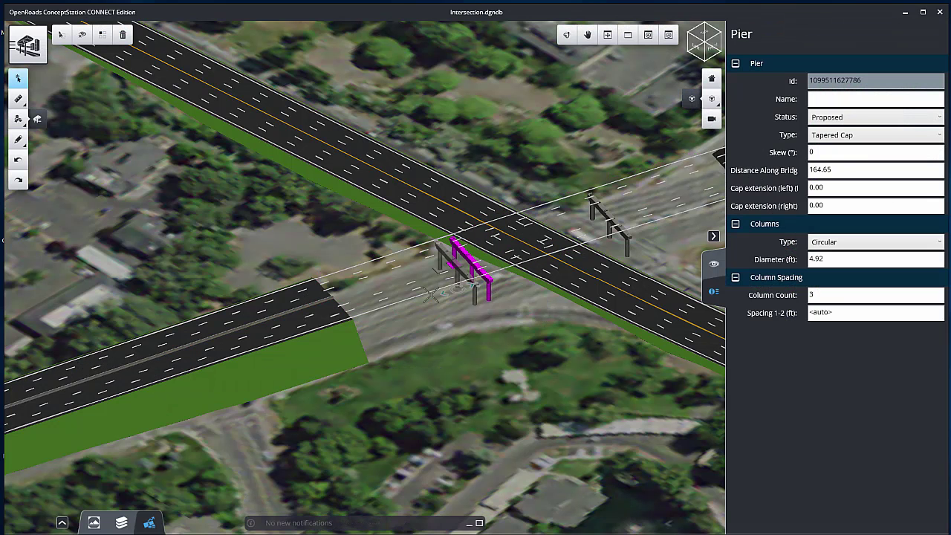
left_click_drag(430, 295, 417, 303)
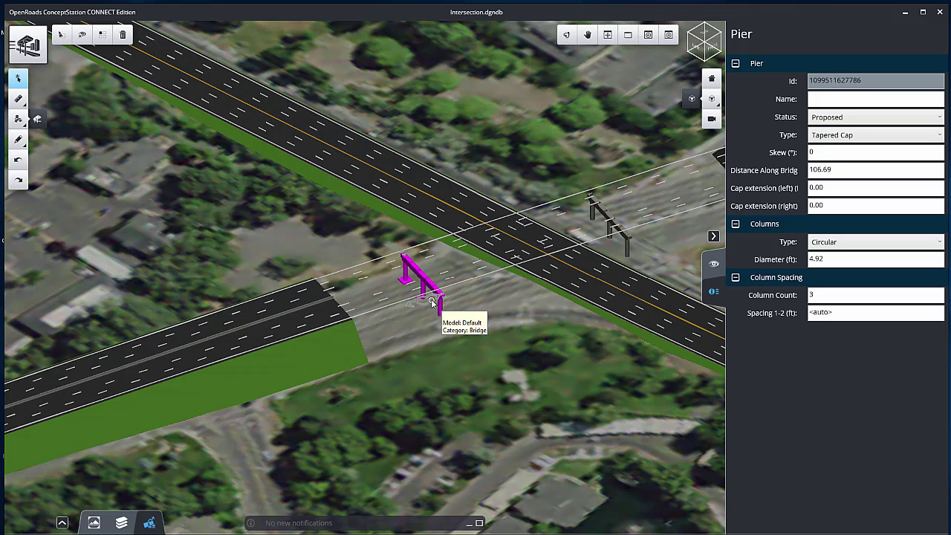
left_click_drag(433, 299, 433, 296)
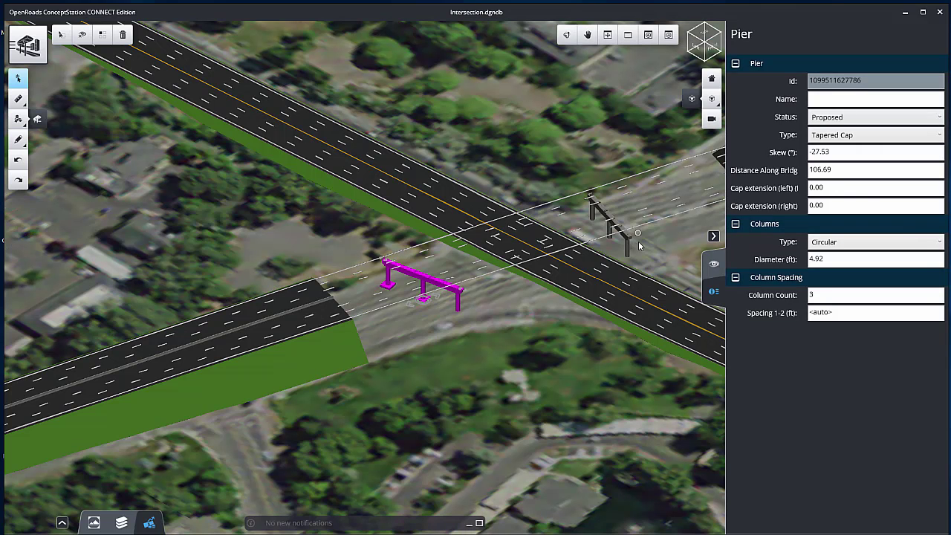
left_click_drag(629, 242, 672, 223)
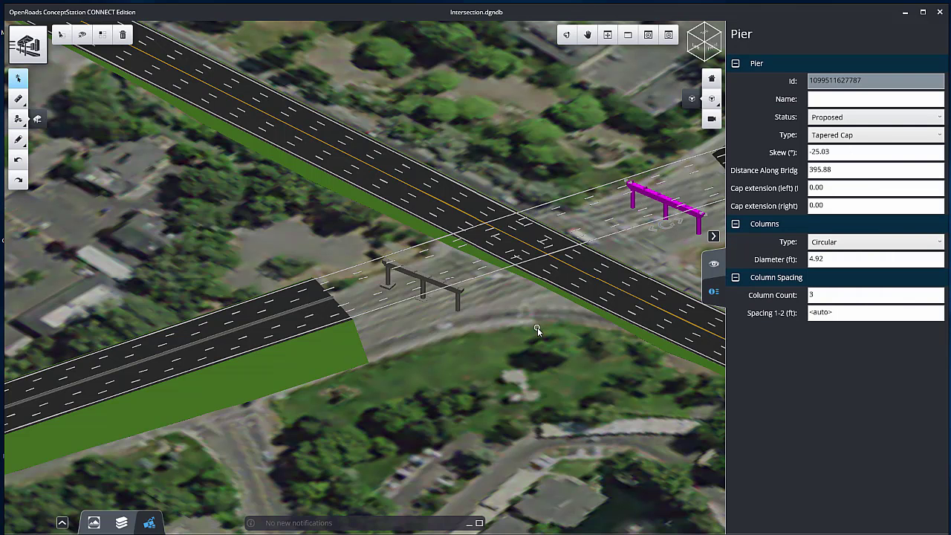
Step: In the top view, rotate the western abutment and its neighbouring pier to run roughly parallel to the crossing road
left_click(711, 98)
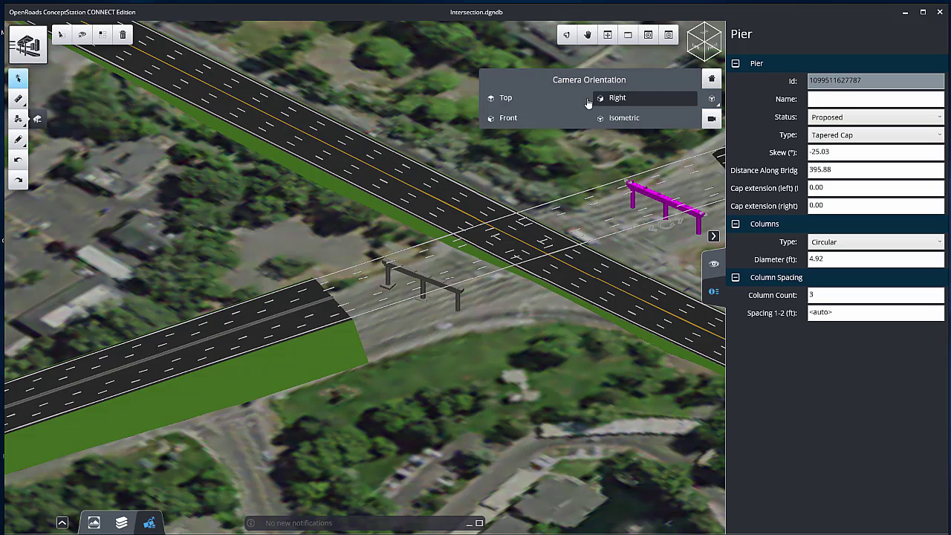
left_click(518, 99)
left_click(713, 236)
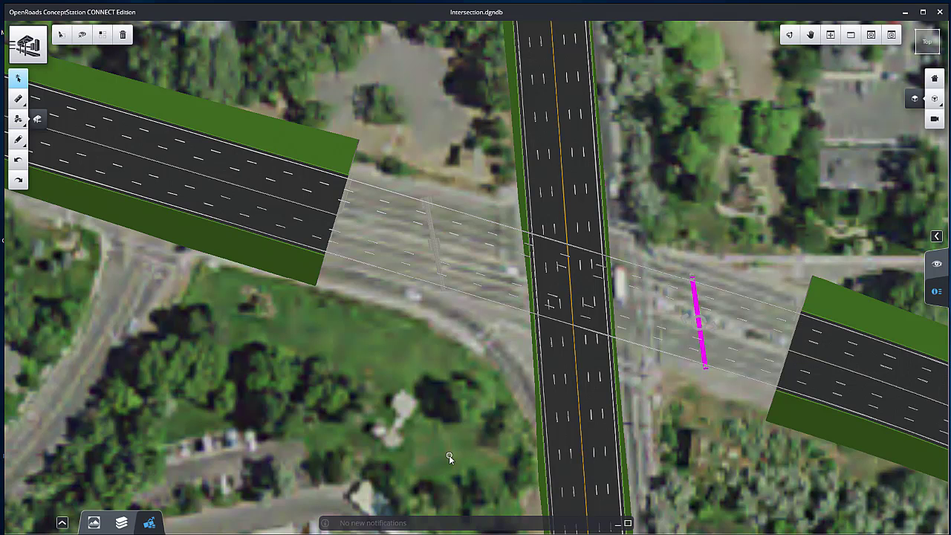
left_click(347, 196)
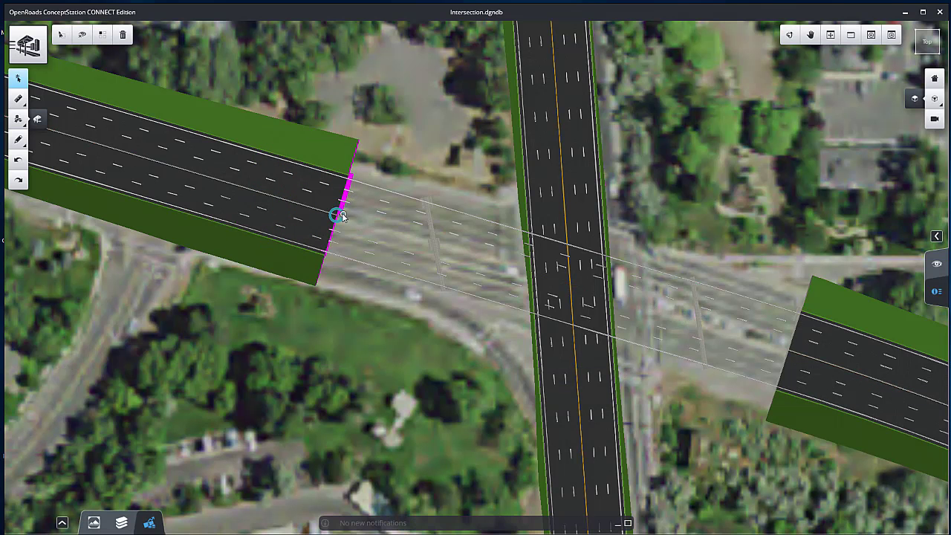
left_click_drag(337, 215, 343, 211)
left_click(343, 210)
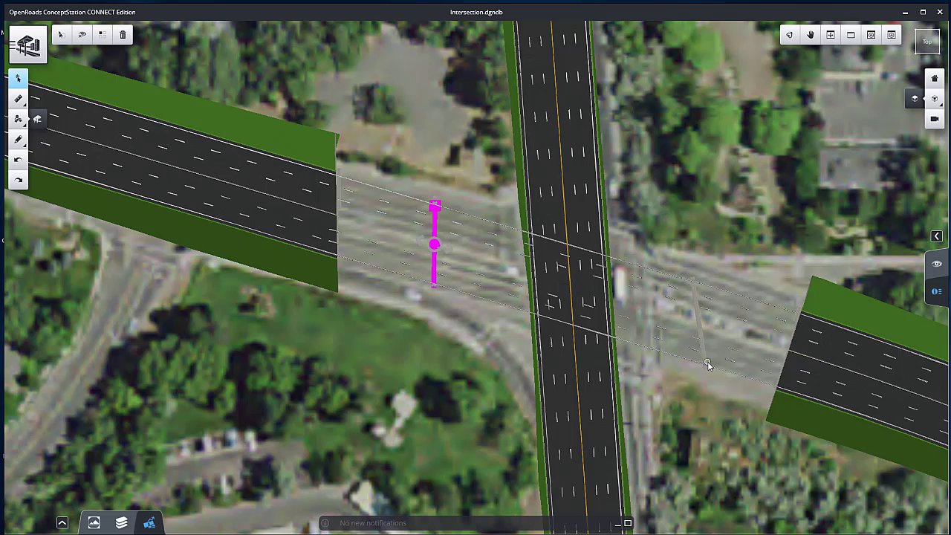
Step: Rotate the eastern abutment to skew it toward the direction of the crossing road
left_click(782, 377)
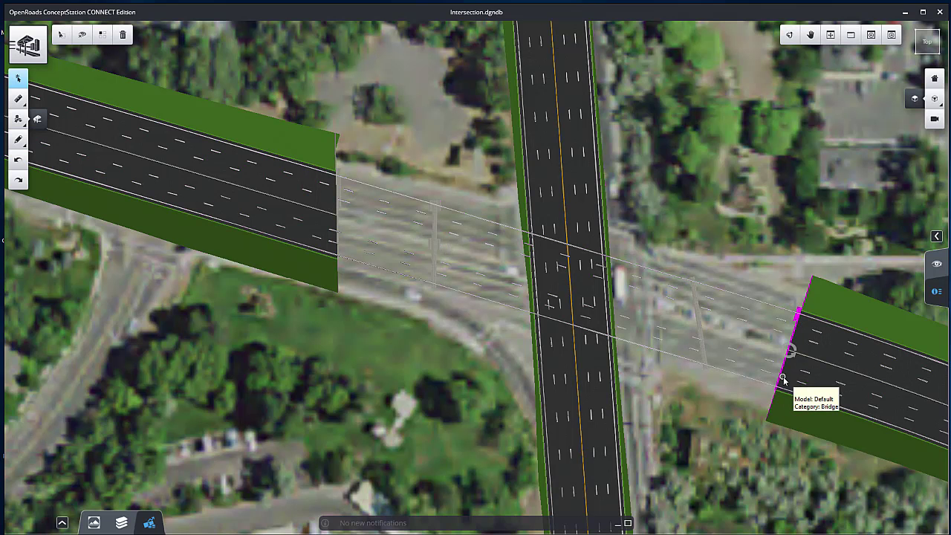
left_click(789, 350)
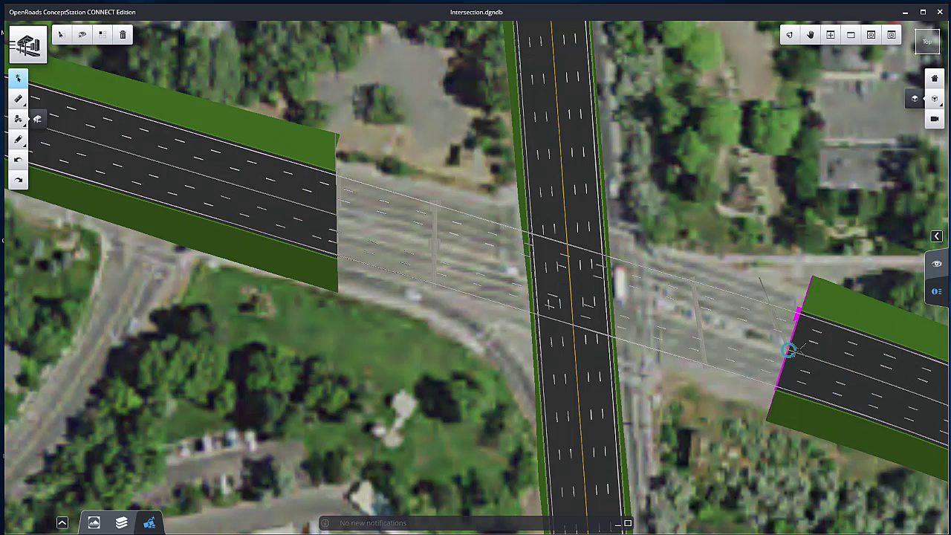